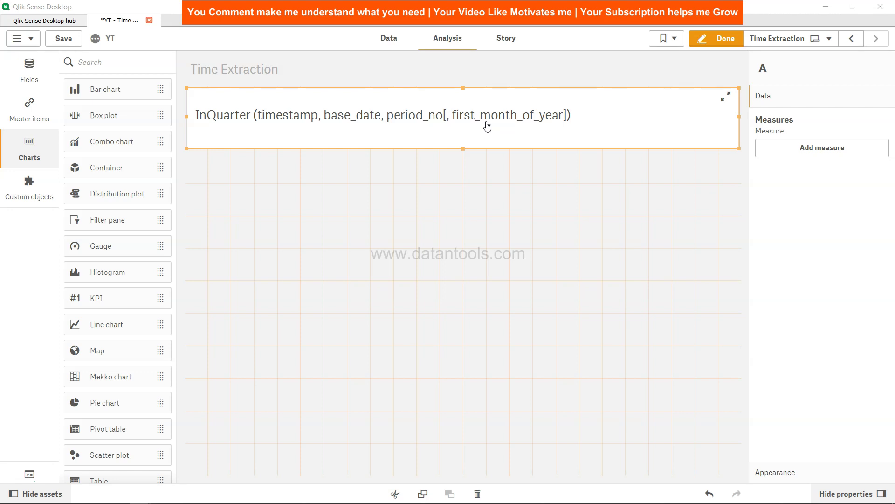
Open the data load editor at the Date Functions script, which holds the TempTable of InvDate values
{"action": "left_click", "coordinate": [391, 40]}
{"action": "left_click", "coordinate": [231, 261]}
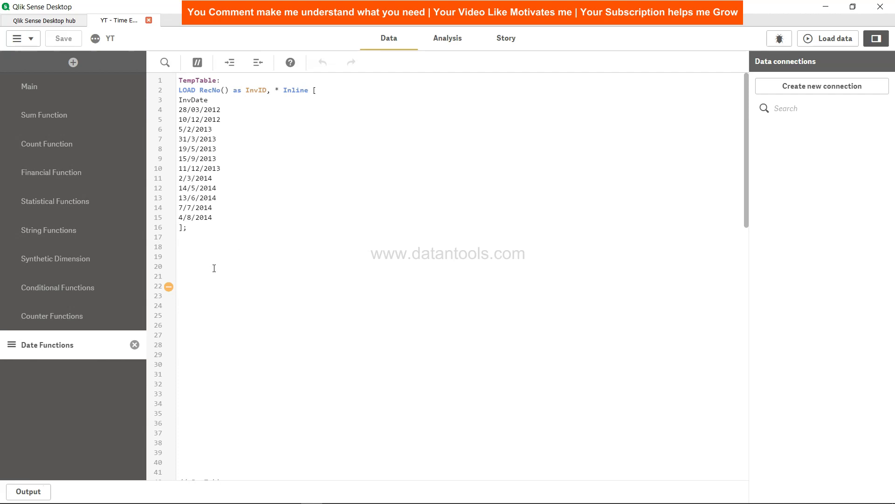
Write 'quarter_check:' then 'Load *,InQuarter(InvDate,'1/2/2013',0)' on lines 19–20
{"action": "type", "text": "quarter_check"}
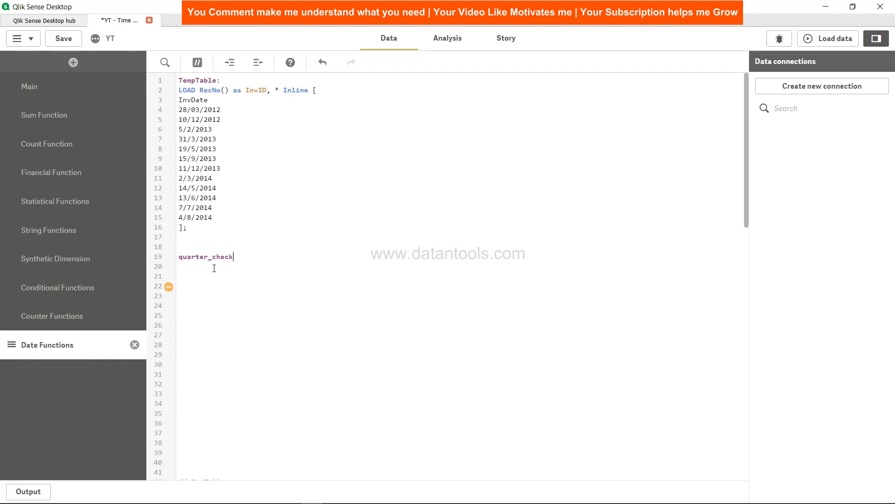
{"action": "type", "text": ":"}
{"action": "key", "text": "Return"}
{"action": "type", "text": "Load *"}
{"action": "type", "text": "InQuarter("}
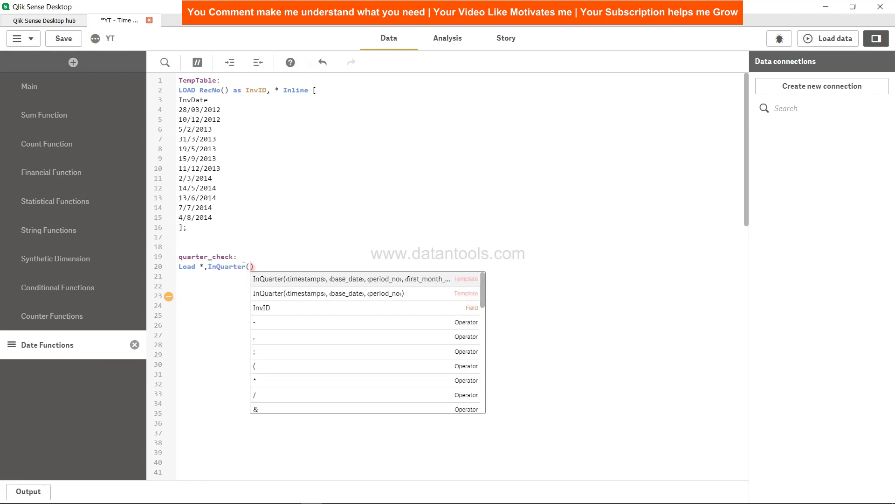
{"action": "type", "text": "InvDate"}
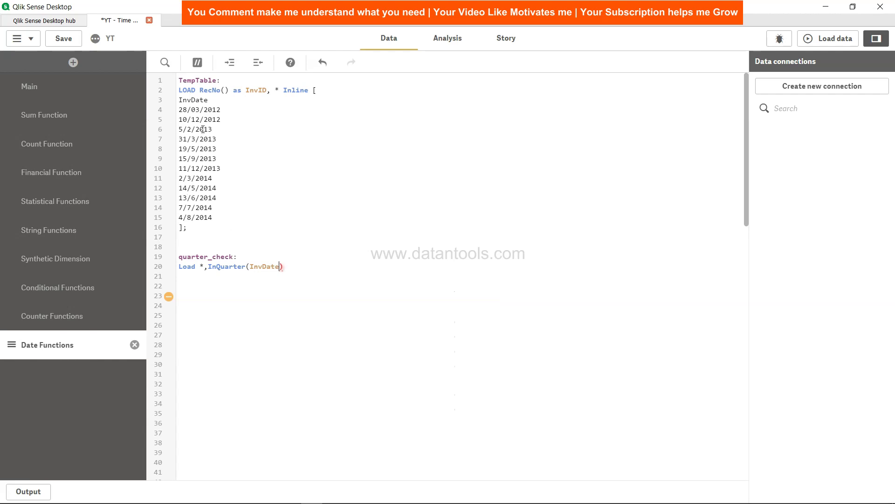
{"action": "type", "text": ",'1/"}
{"action": "key", "text": "BackSpace"}
{"action": "type", "text": "1"}
{"action": "key", "text": "BackSpace"}
{"action": "type", "text": "/2/2013'"}
{"action": "type", "text": ",0"}
Save the app and finish line 20 with 'as quarter_check_date Resident TempTable;'
{"action": "left_click", "coordinate": [63, 38]}
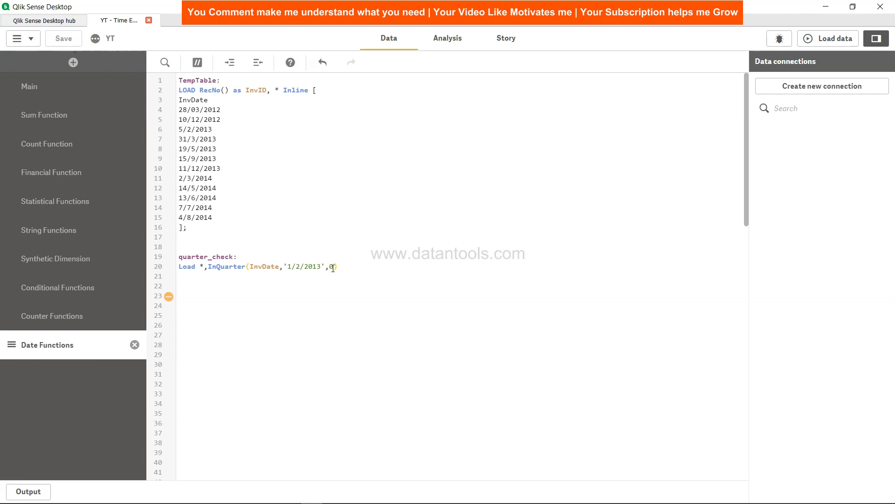
{"action": "type", "text": ","}
{"action": "type", "text": "3"}
{"action": "key", "text": "BackSpace"}
{"action": "key", "text": "BackSpace"}
{"action": "left_click", "coordinate": [346, 268]}
{"action": "type", "text": "as quarter_check_da"}
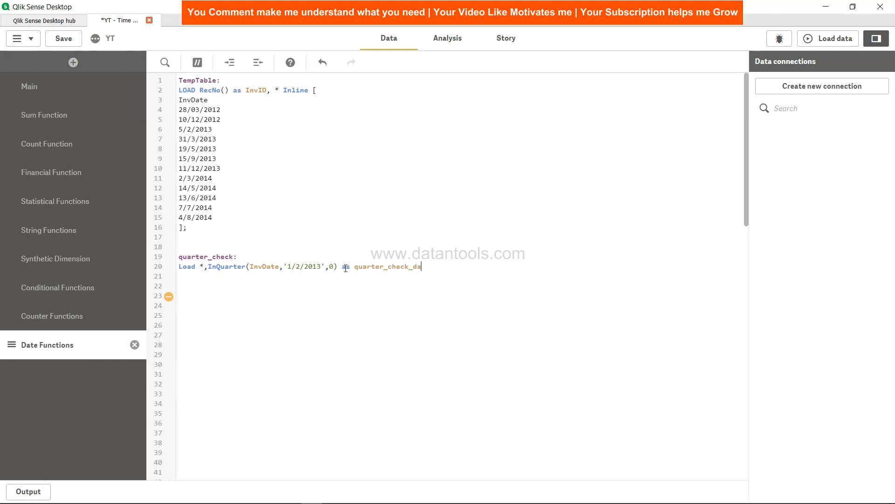
{"action": "type", "text": "te Residen"}
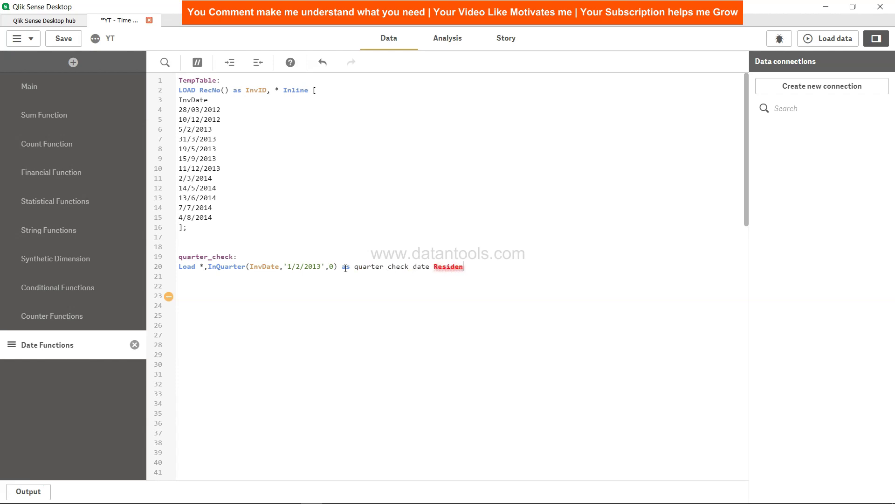
{"action": "type", "text": "t TempT"}
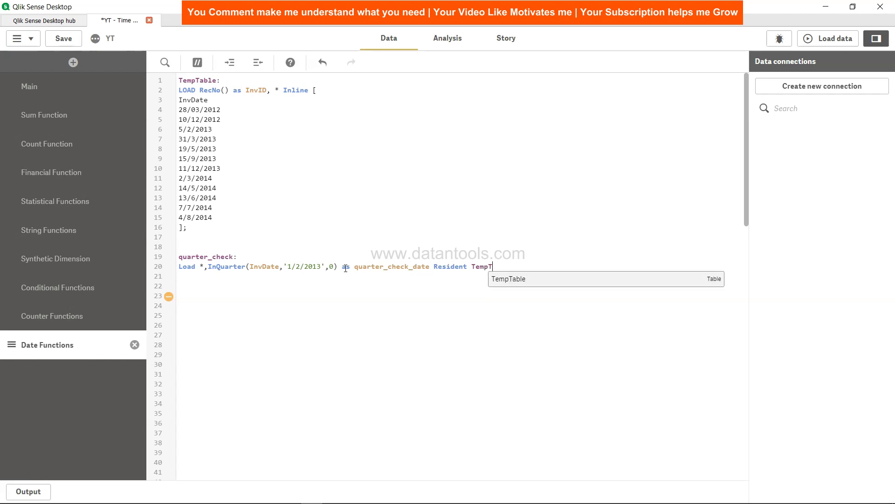
{"action": "type", "text": "able;"}
{"action": "key", "text": "Return"}
{"action": "key", "text": "Return"}
{"action": "key", "text": "Return"}
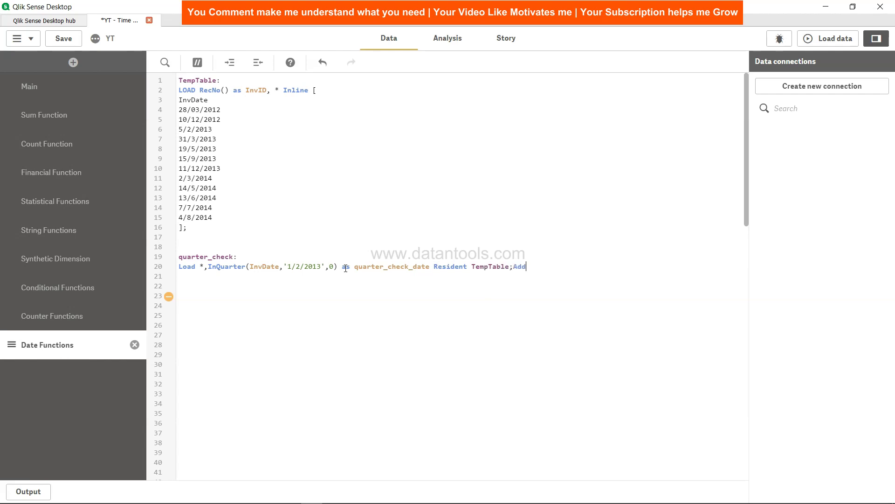
Add 'Drop Table TempTable;' on the next line and delete a stray keyword
{"action": "type", "text": "Drop"}
{"action": "key", "text": "Return"}
{"action": "key", "text": "BackSpace"}
{"action": "type", "text": "Table Tempt"}
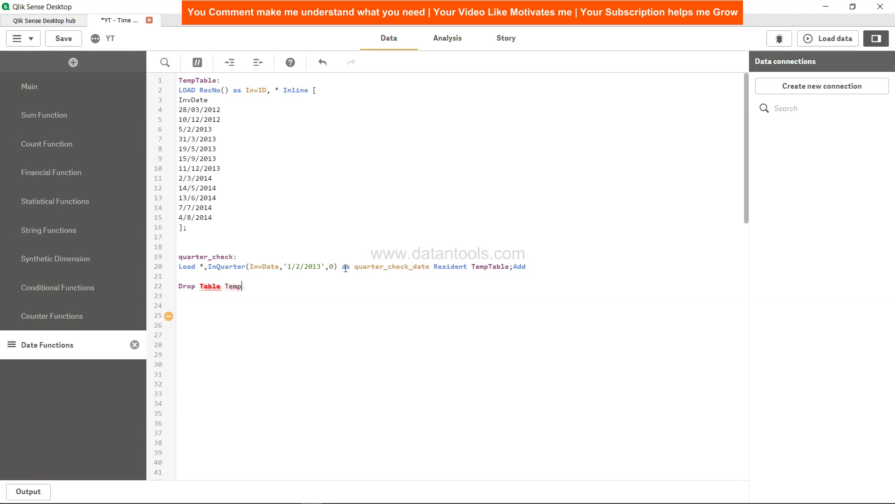
{"action": "key", "text": "BackSpace"}
{"action": "type", "text": "TABL"}
{"action": "key", "text": "BackSpace"}
{"action": "key", "text": "BackSpace"}
{"action": "key", "text": "BackSpace"}
{"action": "type", "text": "able;"}
{"action": "left_click", "coordinate": [537, 264]}
{"action": "key", "text": "BackSpace"}
{"action": "key", "text": "BackSpace"}
{"action": "key", "text": "BackSpace"}
Save the app and reload the data with the new script
{"action": "left_click", "coordinate": [71, 41]}
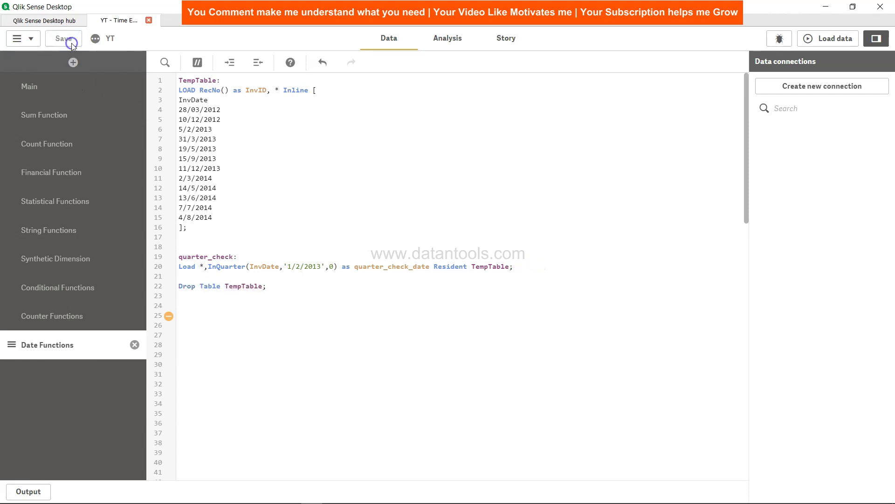
{"action": "left_click", "coordinate": [837, 38]}
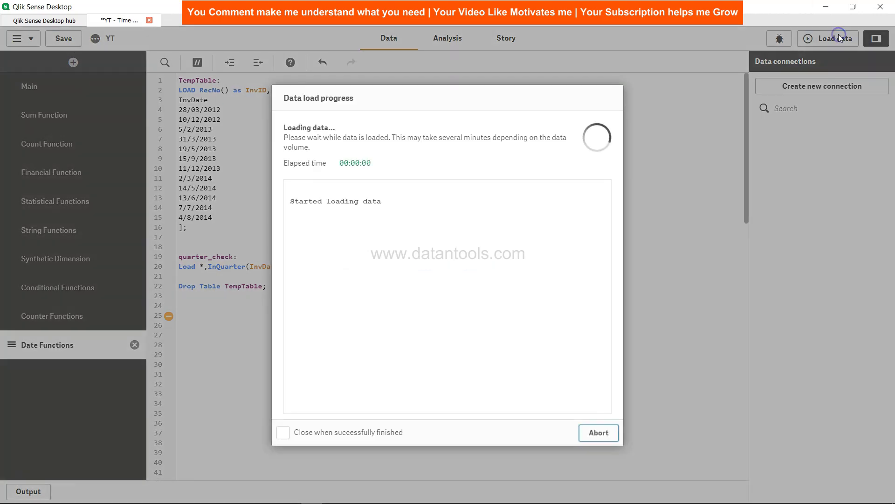
{"action": "left_click", "coordinate": [602, 434]}
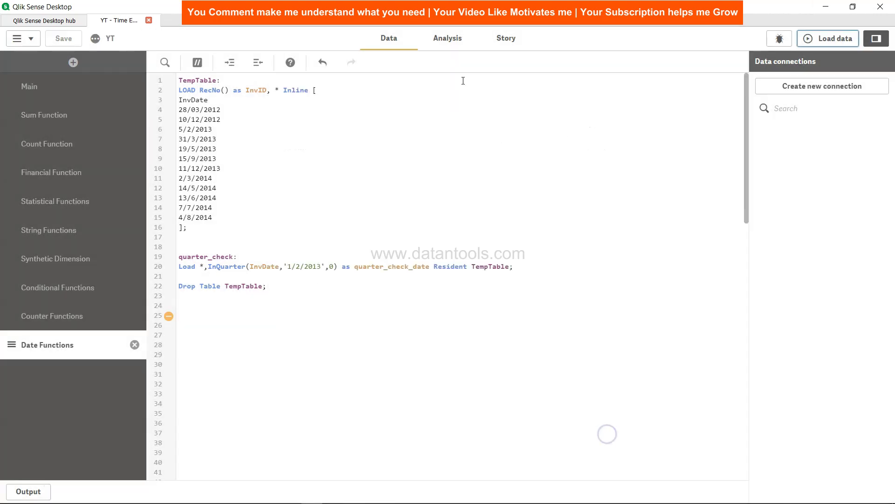
Add a tall table with an InvDate column to the Time Extraction sheet, save, and return to the script
{"action": "left_click", "coordinate": [449, 44]}
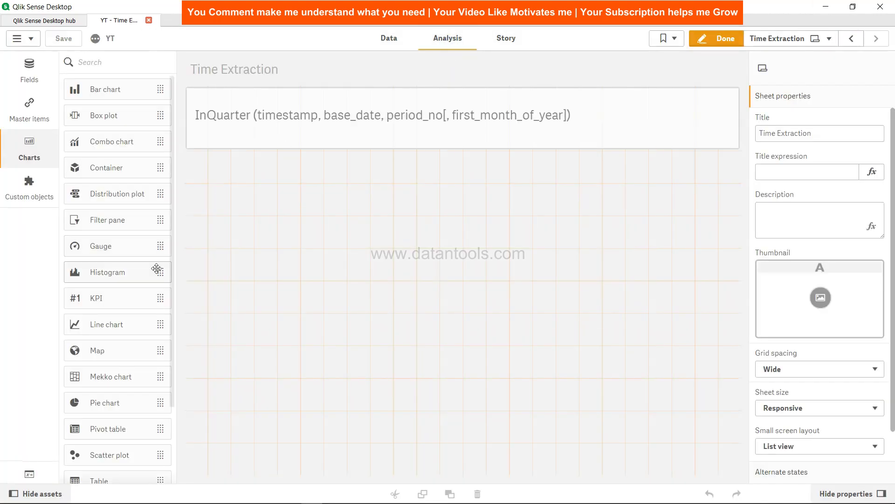
{"action": "scroll", "coordinate": [124, 402], "scroll_direction": "down", "scroll_amount": 2}
{"action": "left_click_drag", "start_coordinate": [119, 383], "coordinate": [274, 243]}
{"action": "left_click", "coordinate": [304, 225]}
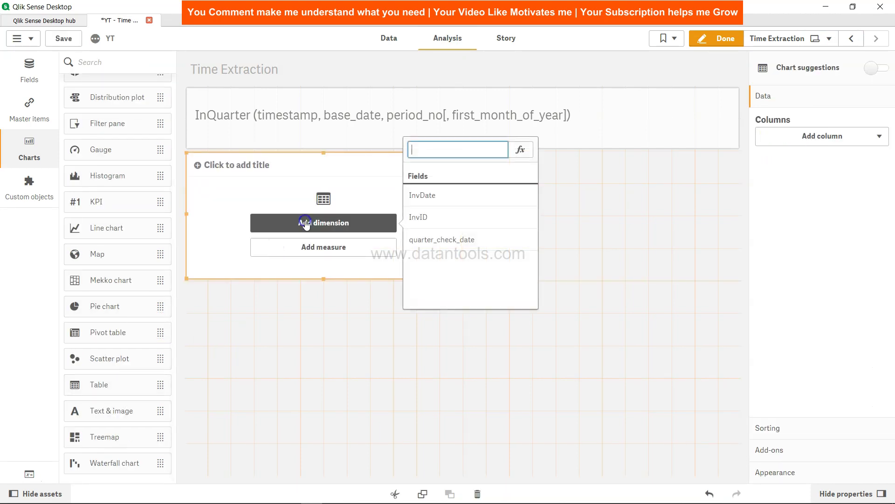
{"action": "left_click", "coordinate": [428, 204]}
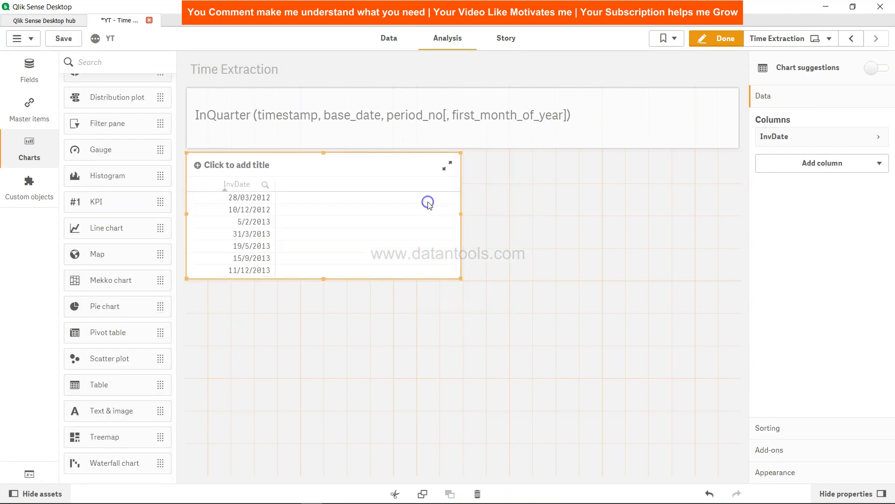
{"action": "left_click", "coordinate": [322, 279]}
{"action": "left_click_drag", "start_coordinate": [322, 279], "coordinate": [332, 395]}
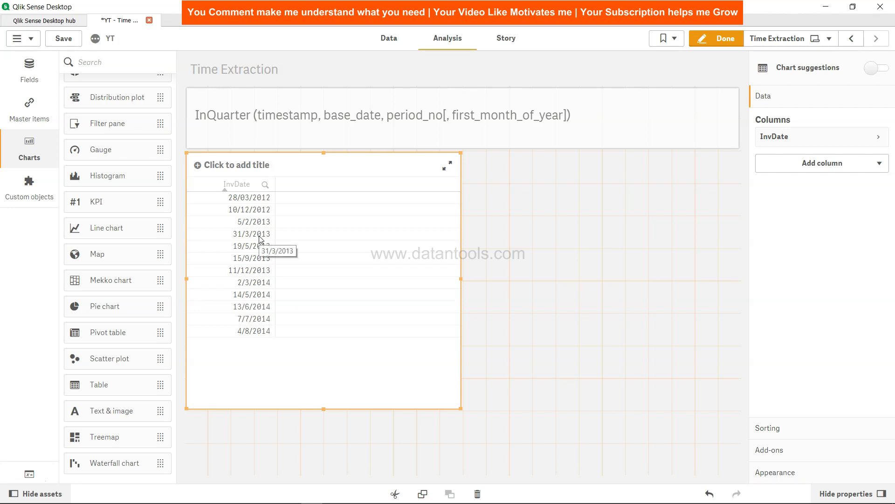
{"action": "left_click", "coordinate": [66, 38]}
{"action": "left_click", "coordinate": [389, 41]}
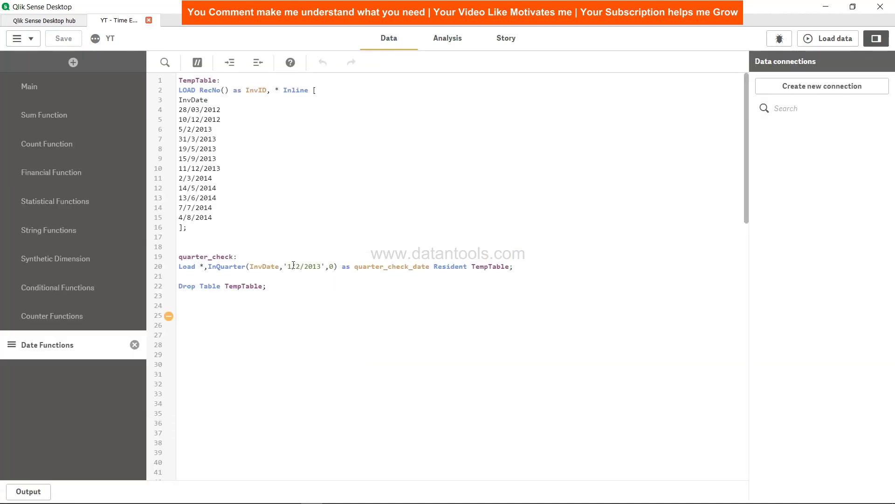
Add quarter_check_date as a second dimension column in the InvDate table, then return to the script
{"action": "left_click", "coordinate": [448, 47]}
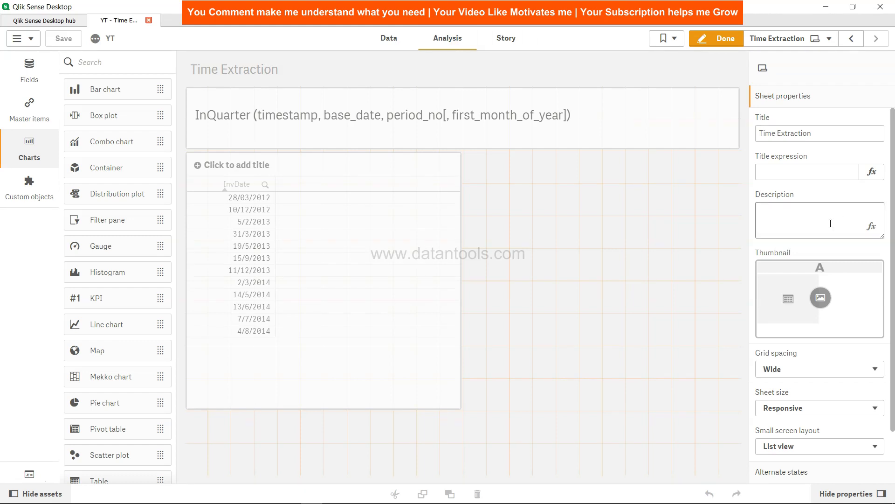
{"action": "left_click", "coordinate": [454, 359]}
{"action": "left_click", "coordinate": [846, 166]}
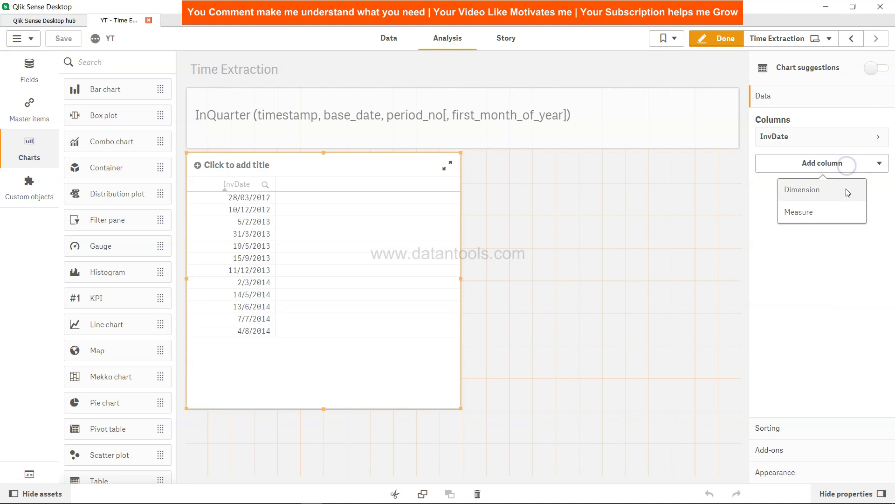
{"action": "left_click", "coordinate": [846, 190]}
{"action": "left_click", "coordinate": [801, 283]}
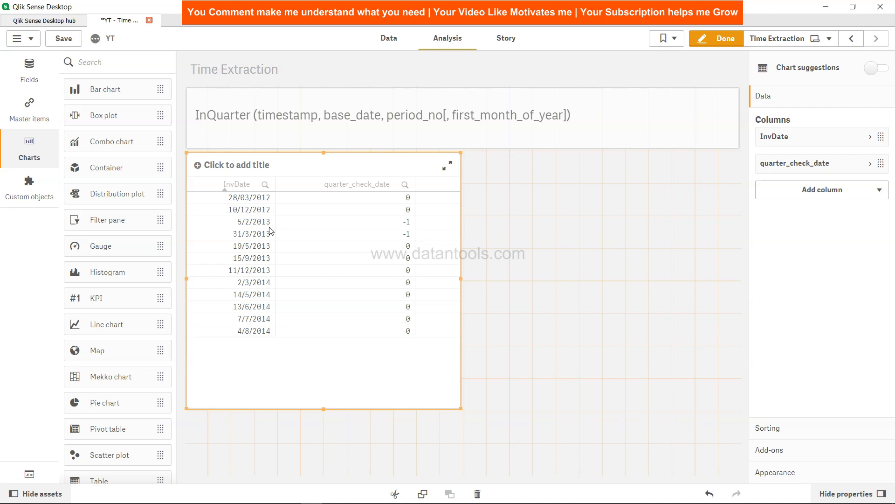
{"action": "left_click", "coordinate": [389, 40]}
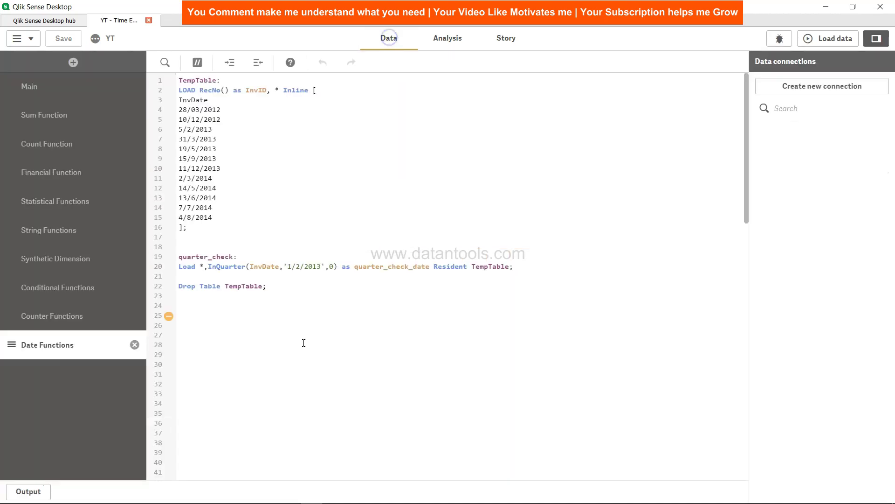
Change the InQuarter period offset from 0 to 1, save, reload the data, and view the sheet table
{"action": "double_click", "coordinate": [332, 267]}
{"action": "type", "text": "1"}
{"action": "left_click", "coordinate": [64, 38]}
{"action": "left_click", "coordinate": [826, 38]}
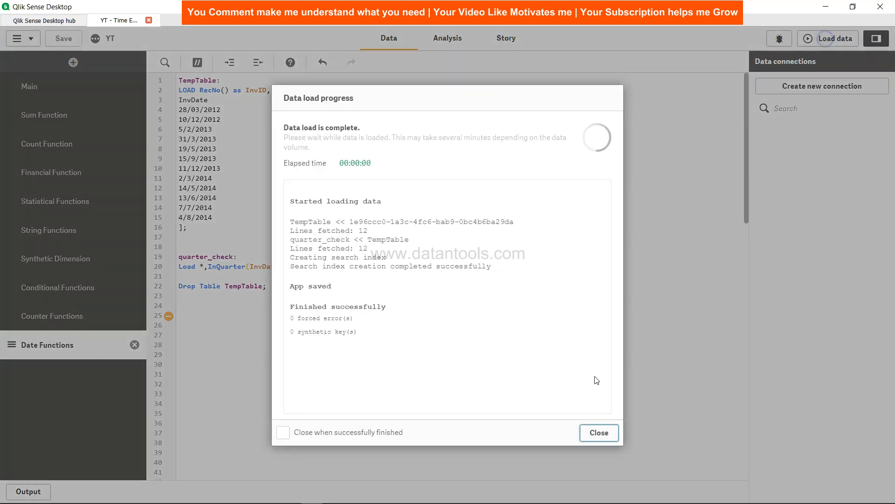
{"action": "left_click", "coordinate": [599, 432]}
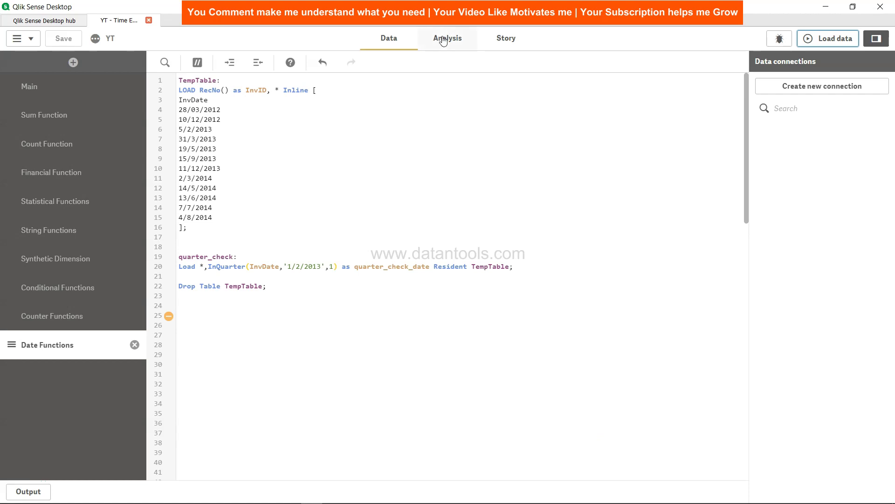
{"action": "left_click", "coordinate": [447, 41]}
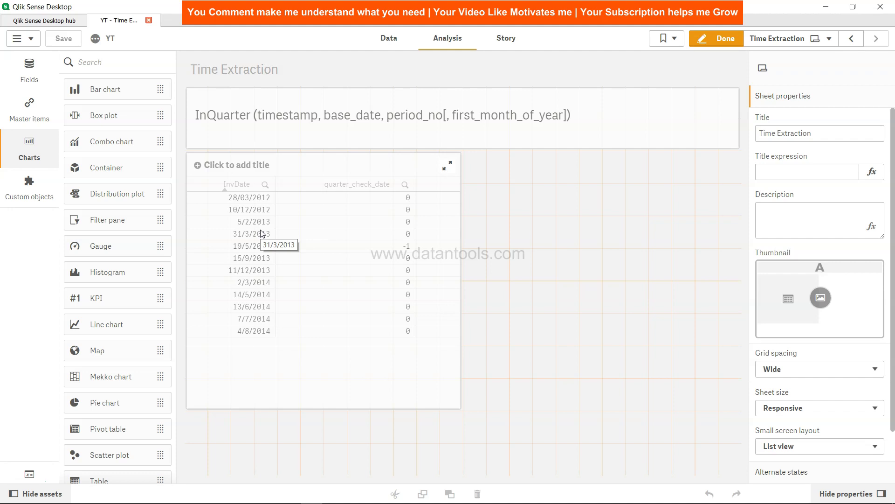
{"action": "left_click", "coordinate": [396, 38]}
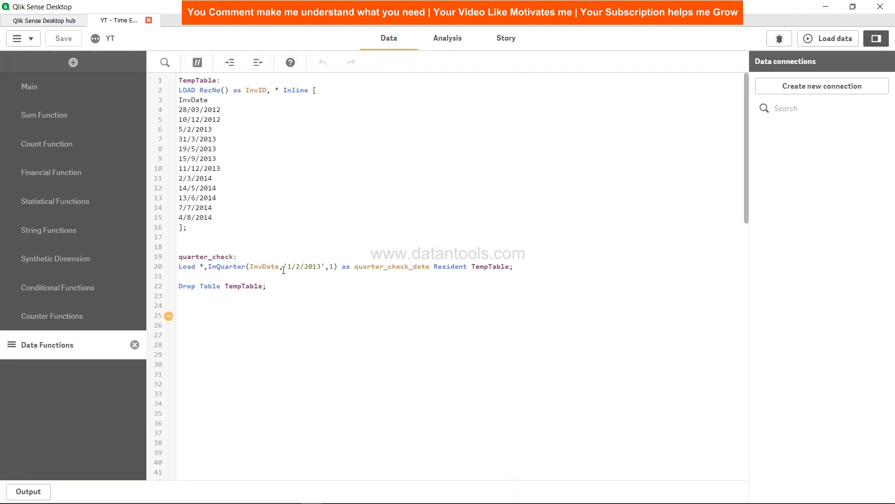
{"action": "left_click", "coordinate": [445, 39]}
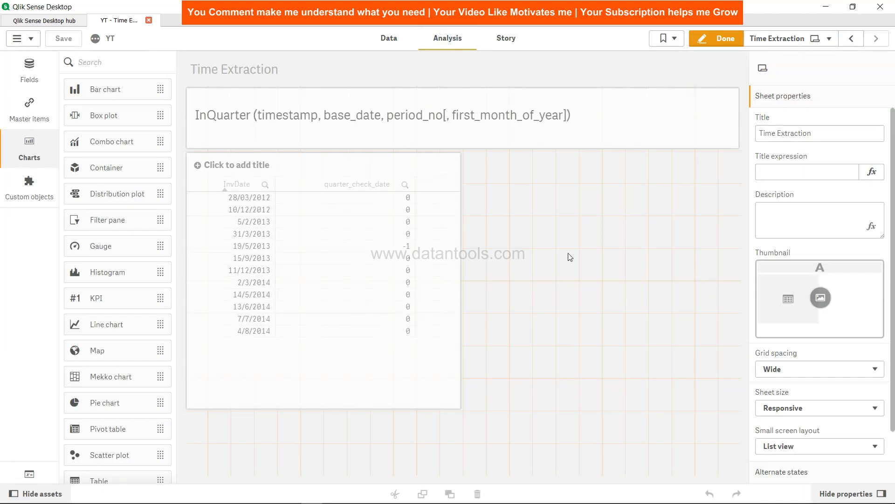
{"action": "left_click", "coordinate": [432, 384]}
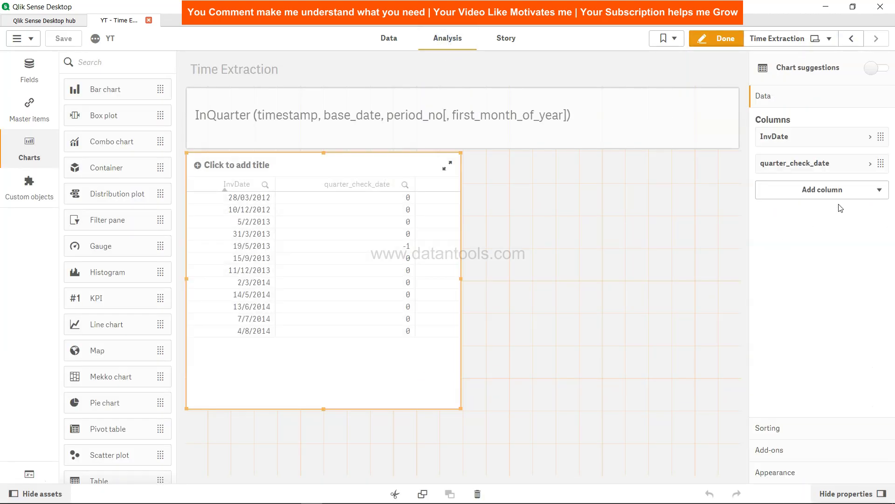
{"action": "left_click", "coordinate": [841, 195]}
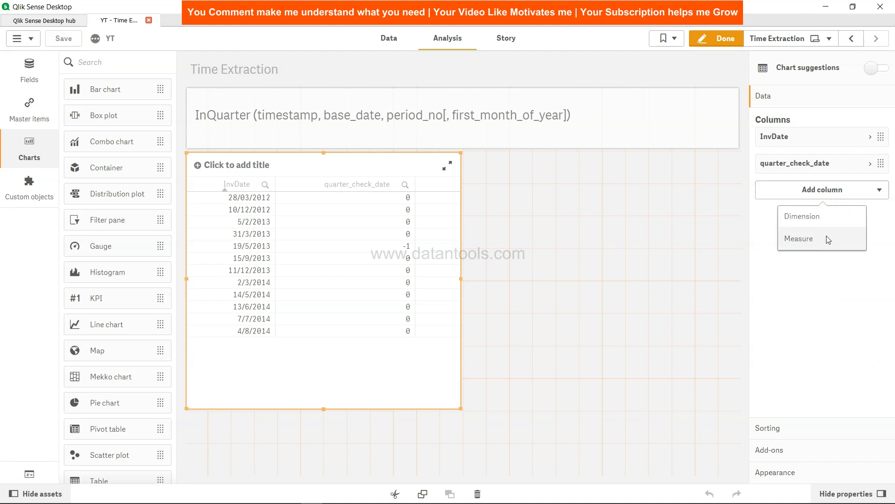